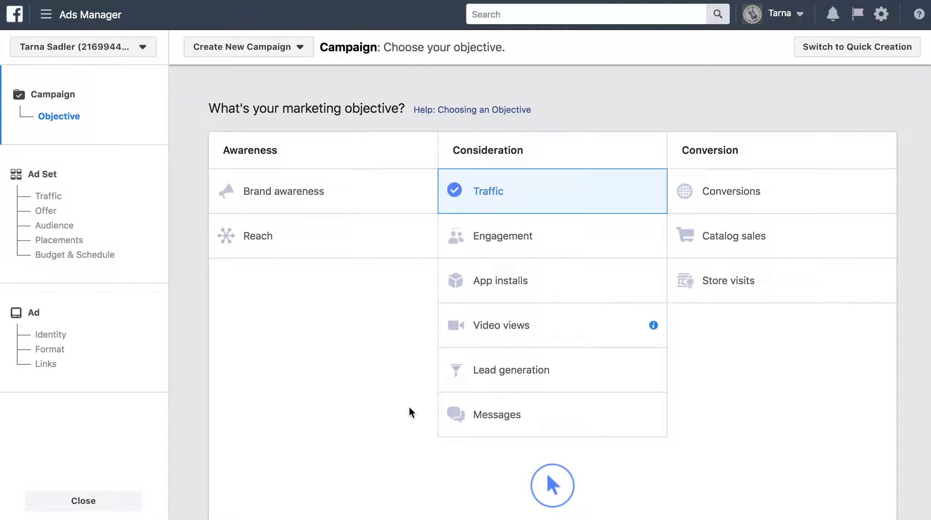
# - Name the Traffic campaign "Hands - Retarg -Traffic - $15" and continue to the ad set setup
pyautogui.scroll(-6, 409, 408)
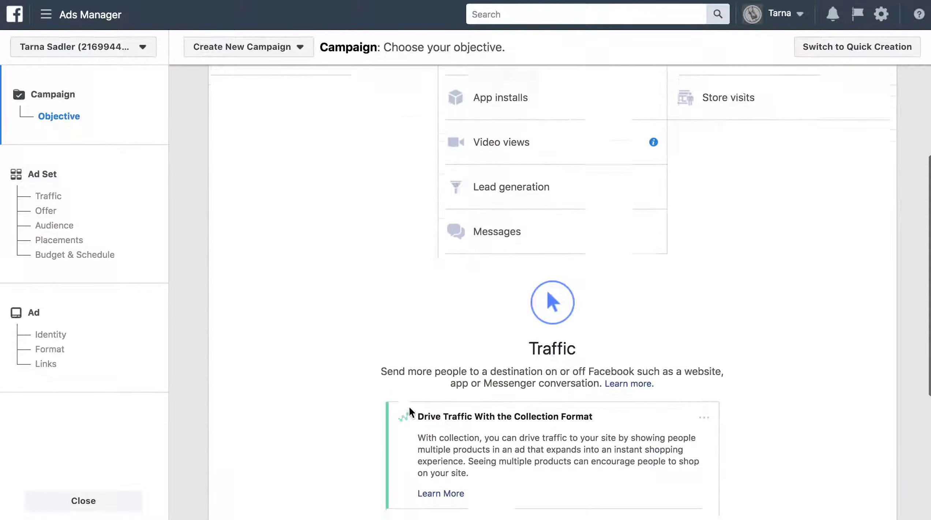
pyautogui.scroll(-4, 409, 405)
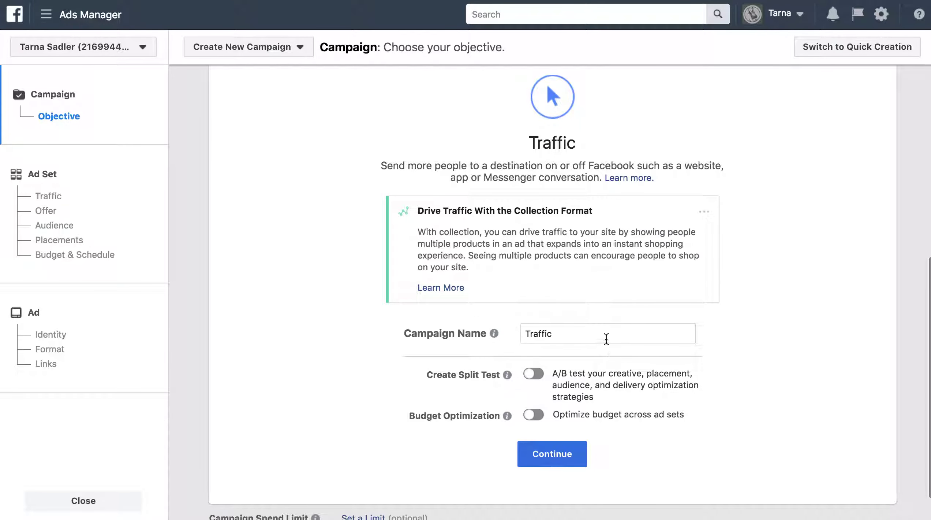
pyautogui.scroll(-1, 612, 328)
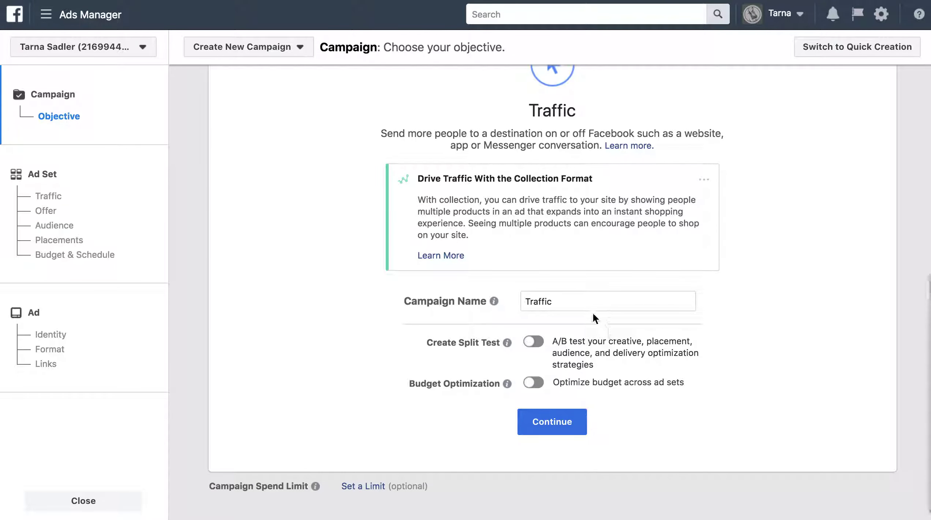
pyautogui.moveTo(576, 300); pyautogui.dragTo(522, 300)
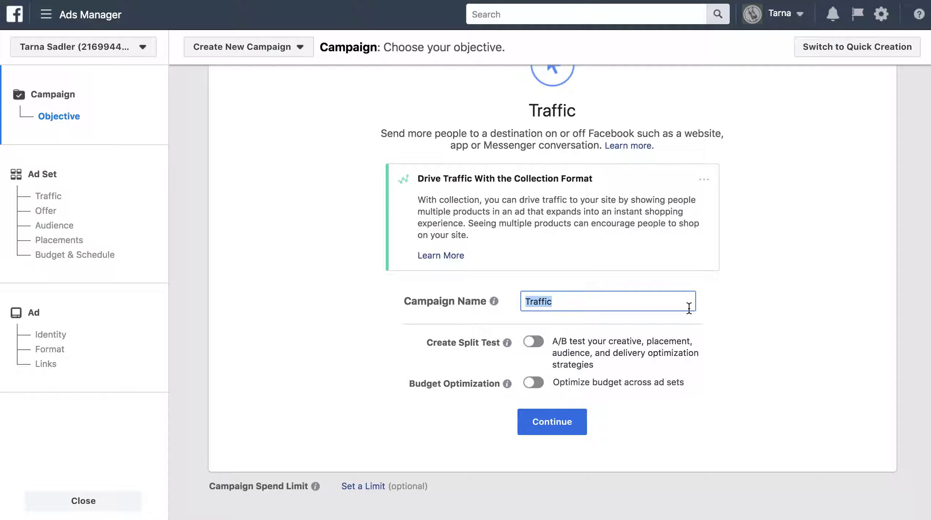
pyautogui.write('Hands - Retarg')
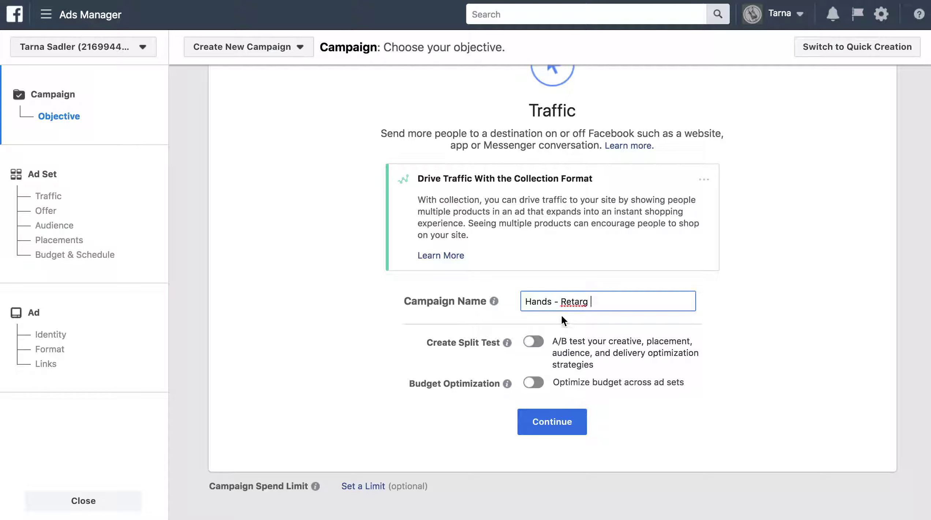
pyautogui.write(' -')
pyautogui.scroll(2, 550, 148)
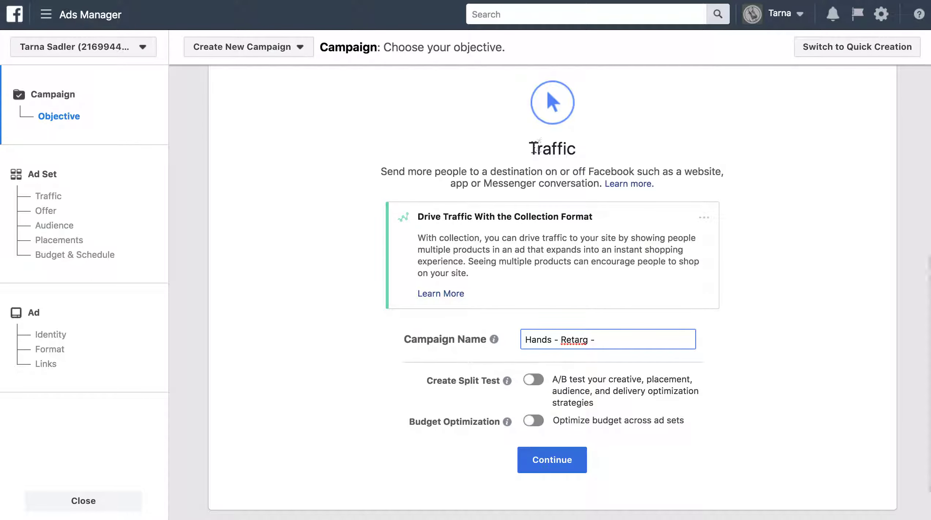
pyautogui.write('Traffic - ')
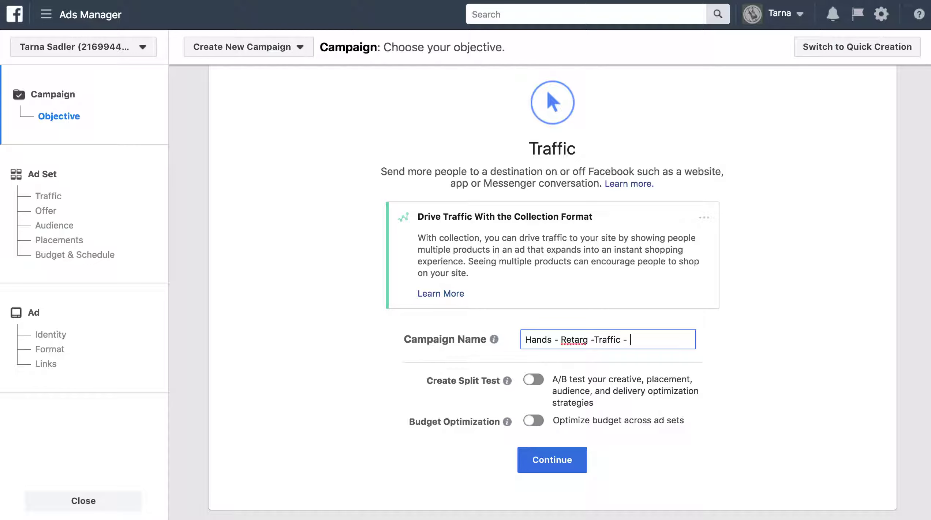
pyautogui.write('$15')
pyautogui.click(568, 465)
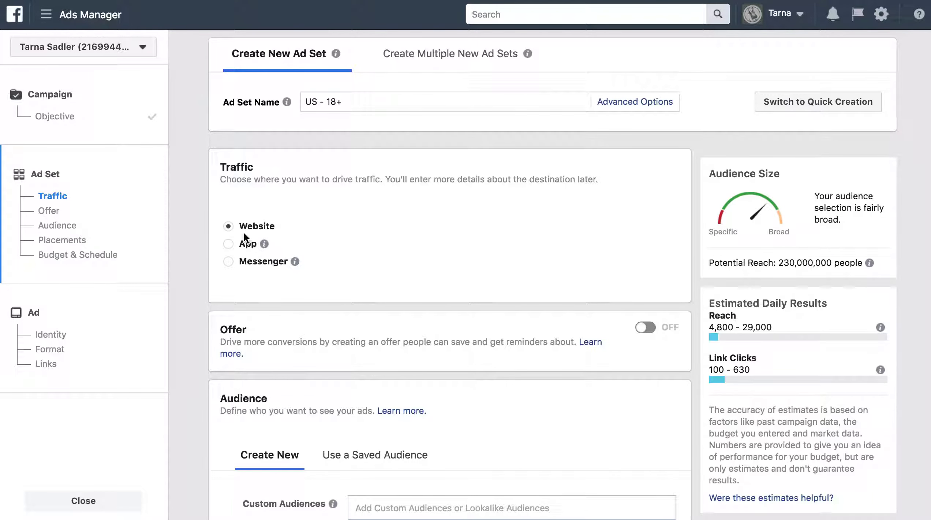
# - Review the ad set's traffic destination, offer, audience, placements, and budget and schedule settings
pyautogui.scroll(-1, 244, 232)
pyautogui.scroll(-4, 238, 213)
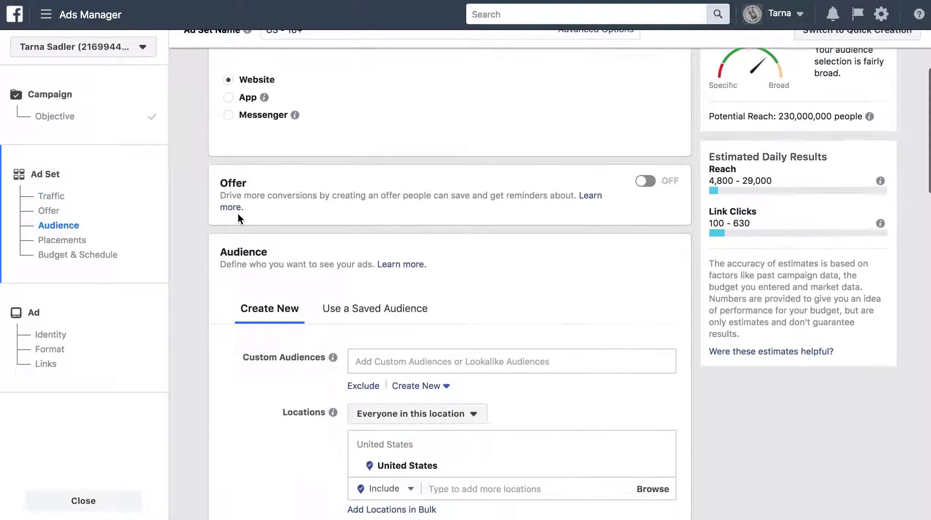
pyautogui.scroll(3, 238, 212)
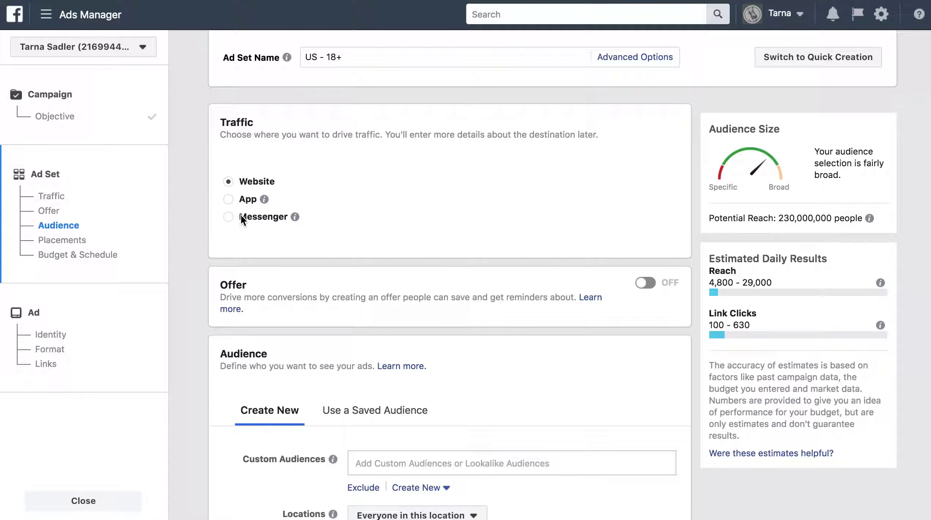
pyautogui.scroll(-8, 239, 216)
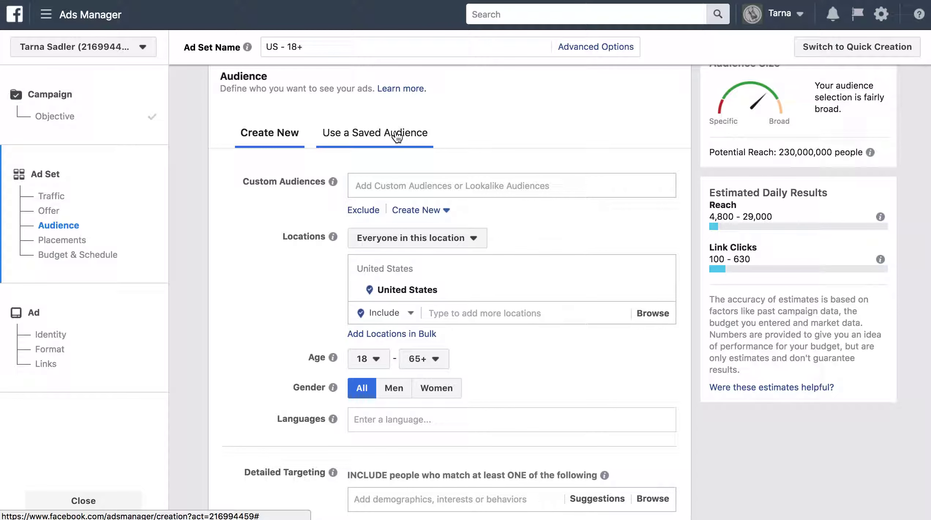
pyautogui.scroll(-3, 291, 335)
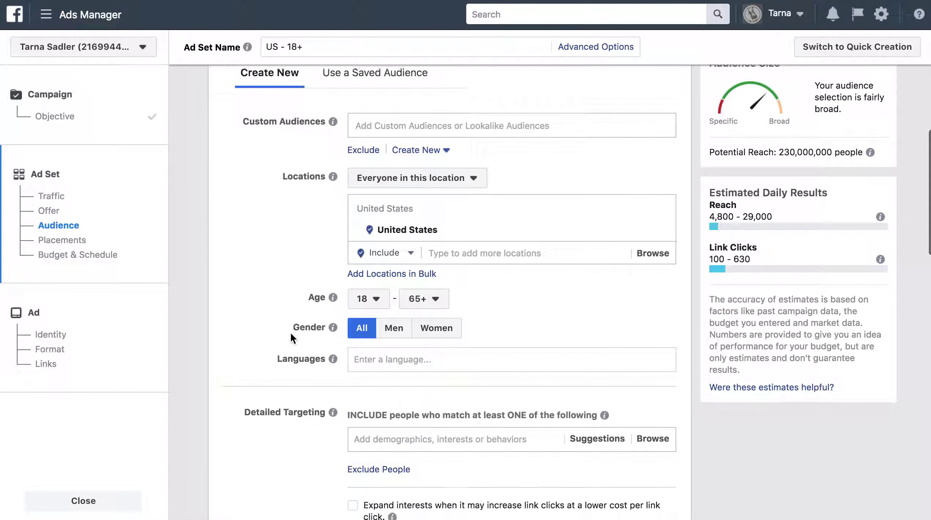
pyautogui.scroll(-10, 332, 436)
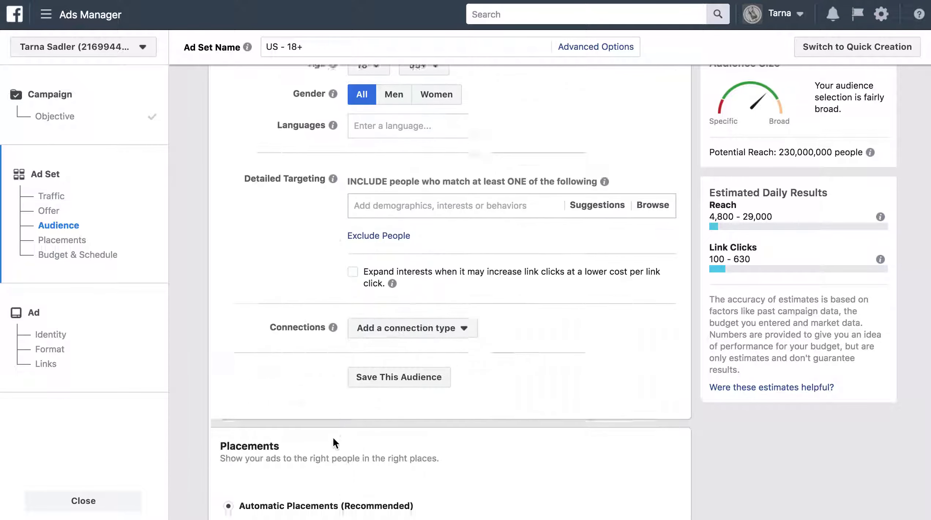
pyautogui.scroll(-10, 332, 437)
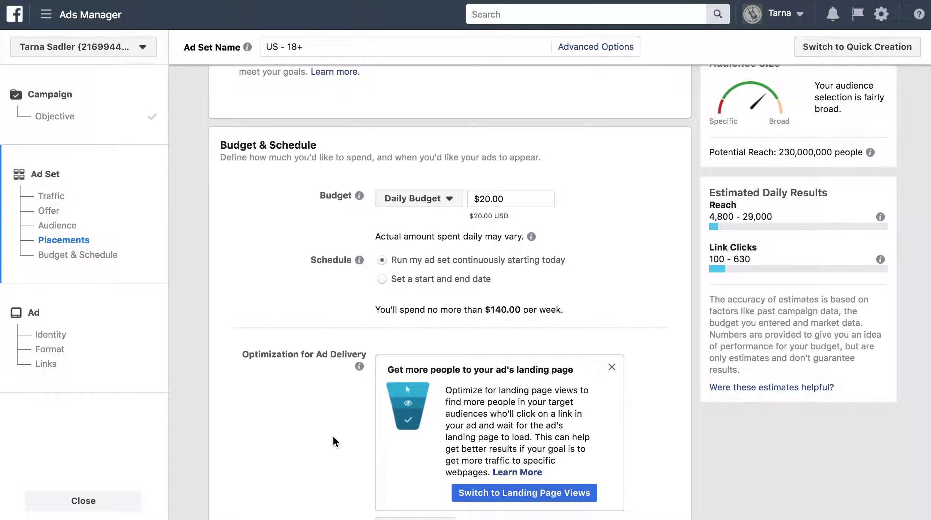
pyautogui.scroll(-1, 332, 435)
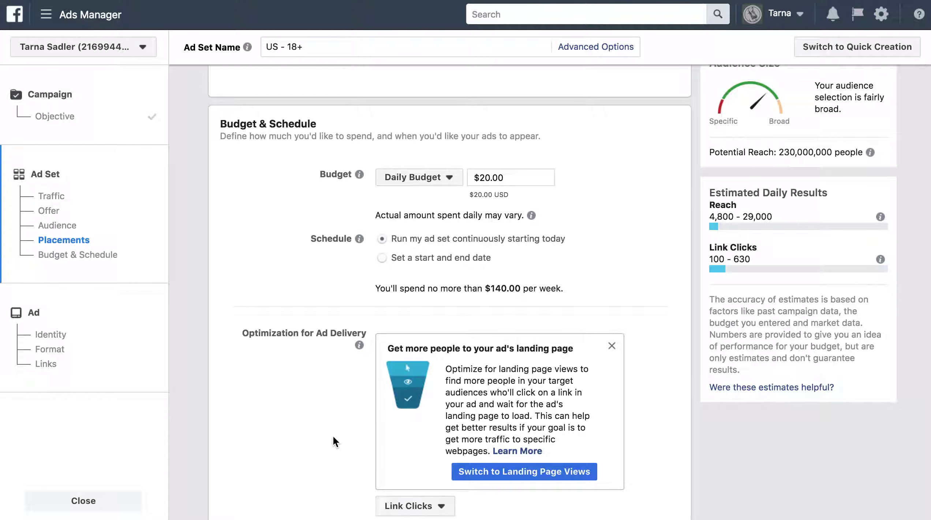
pyautogui.scroll(-1, 332, 435)
pyautogui.scroll(-7, 332, 435)
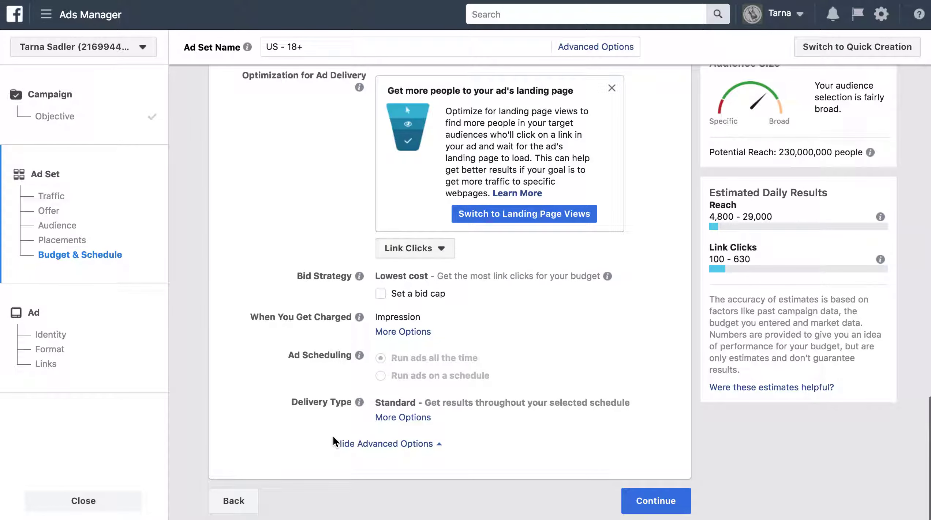
# - Examine the ad set's delivery optimization choices, including Landing Page Views and Impressions, and return to the Traffic section
pyautogui.scroll(1, 332, 436)
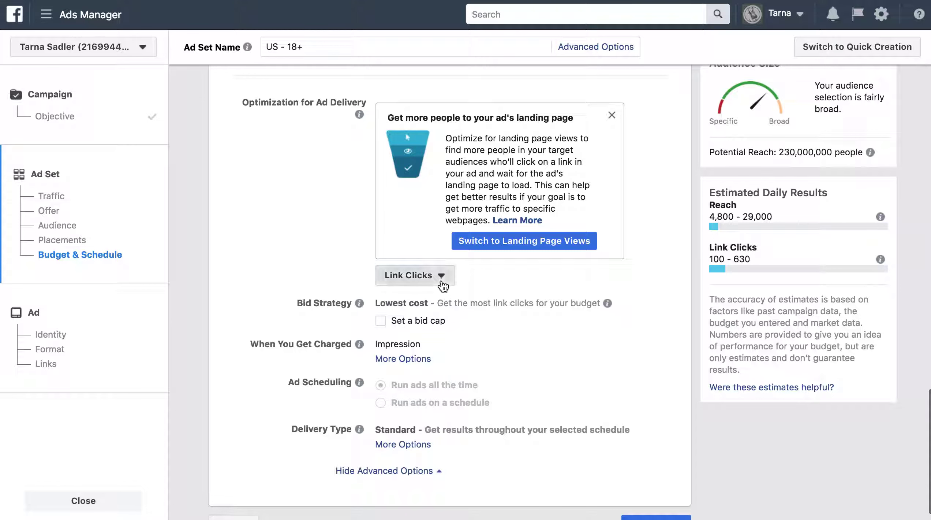
pyautogui.click(417, 278)
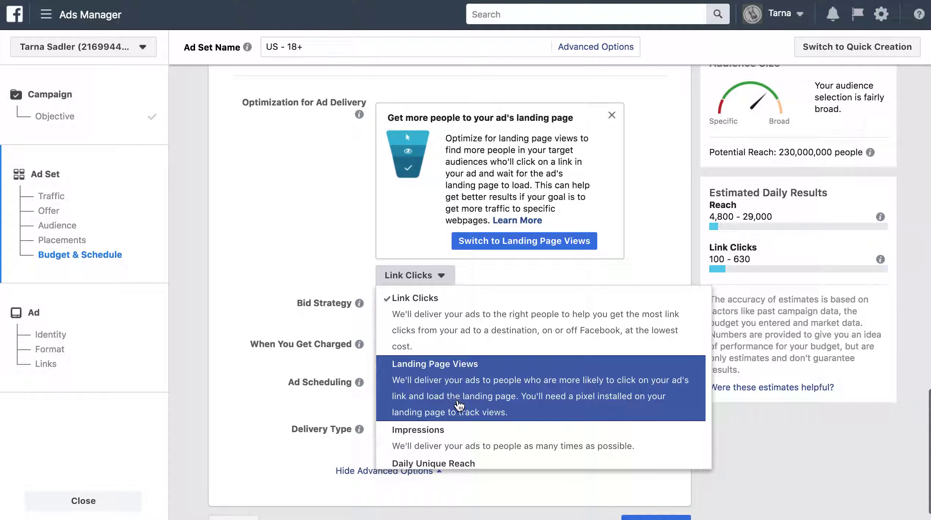
pyautogui.scroll(-1, 457, 406)
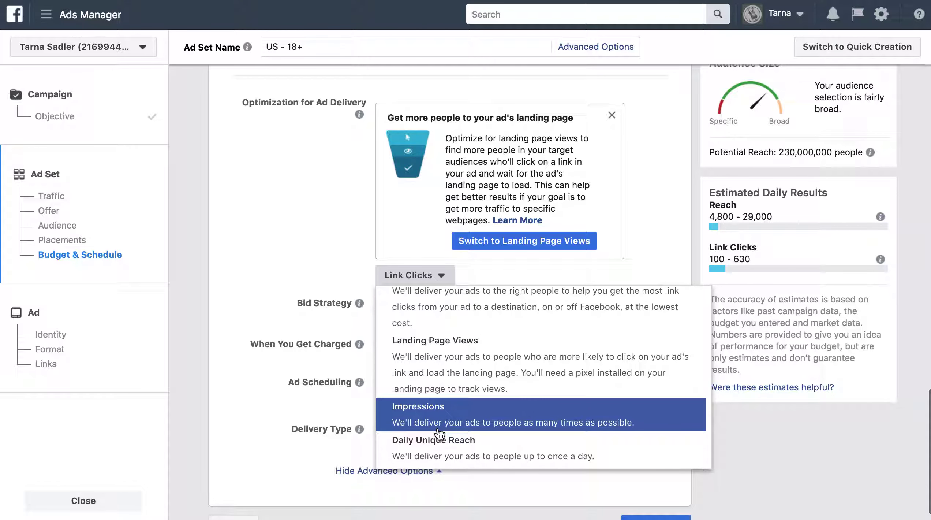
pyautogui.scroll(-1, 441, 430)
pyautogui.scroll(1, 439, 434)
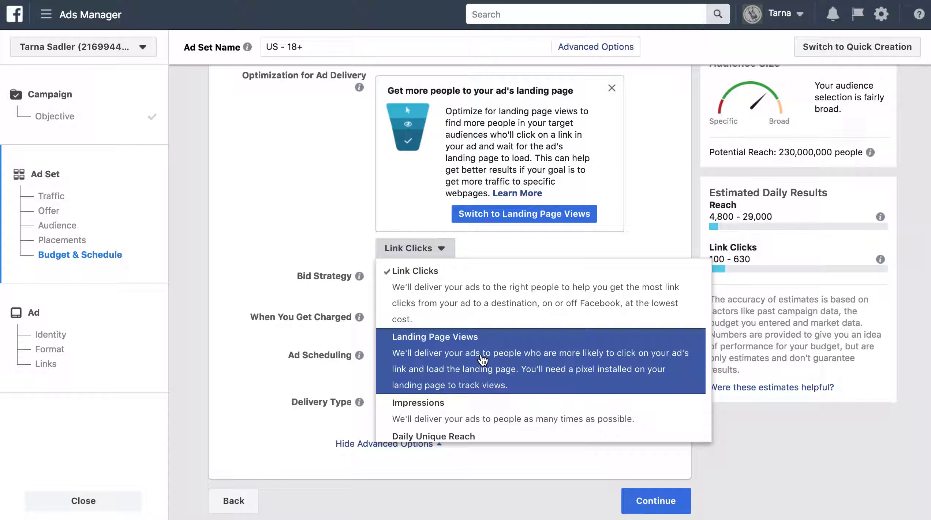
pyautogui.scroll(15, 286, 133)
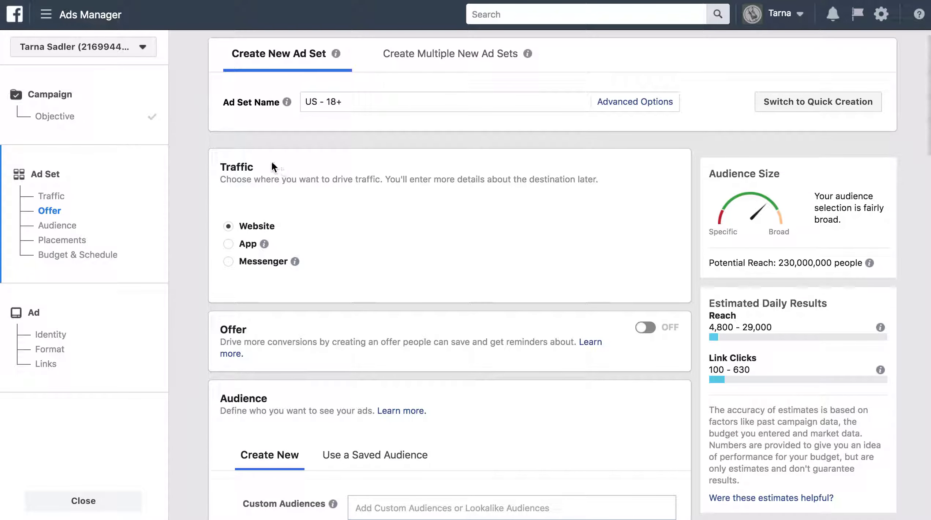
pyautogui.moveTo(271, 161); pyautogui.dragTo(216, 163)
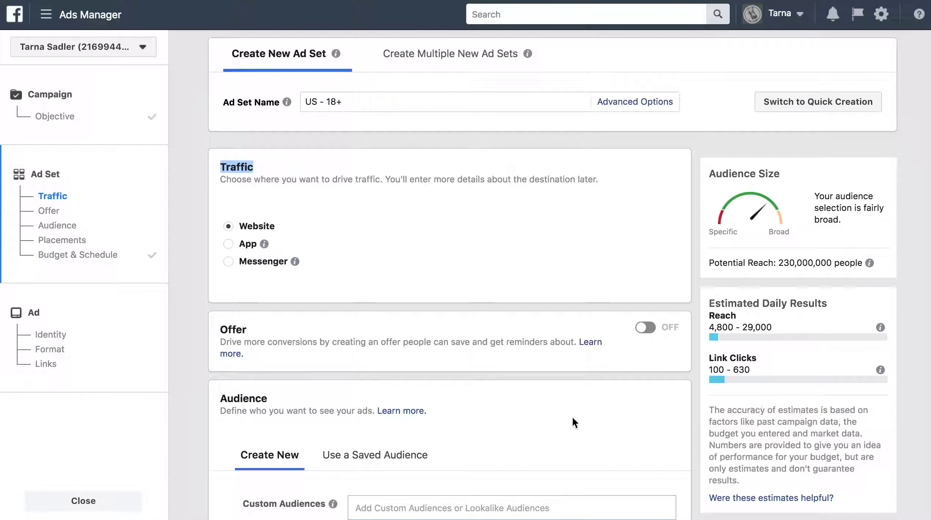
# - Set the audience's connection type to Advanced Combinations and include people connected to the Corporate Escape Artist page
pyautogui.scroll(-15, 544, 418)
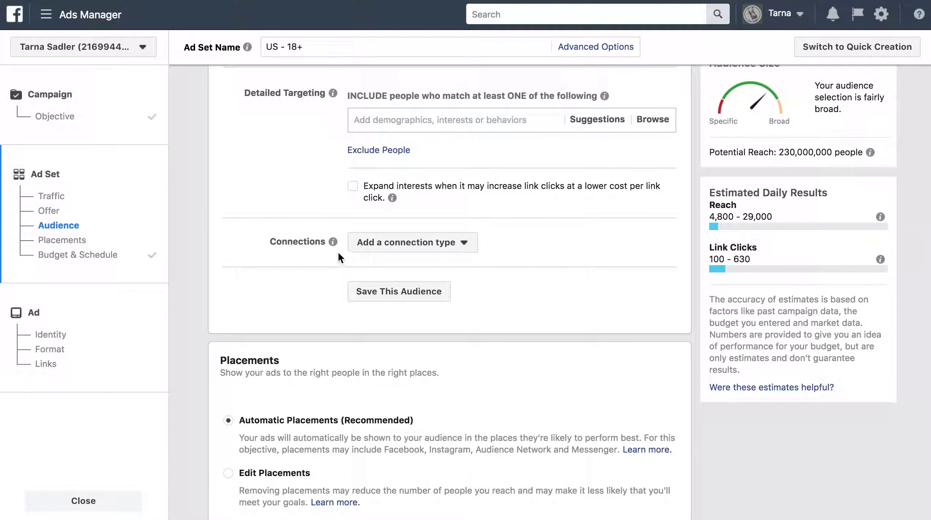
pyautogui.click(463, 246)
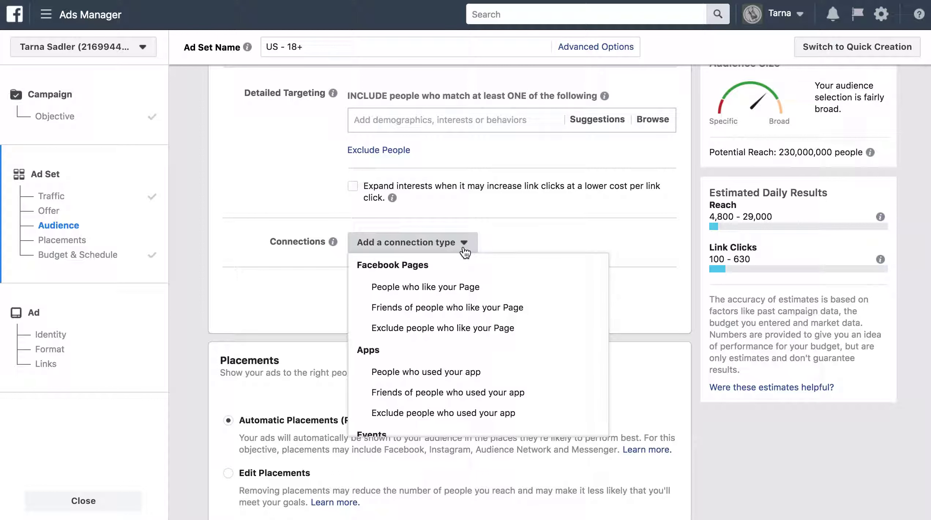
pyautogui.scroll(-3, 425, 400)
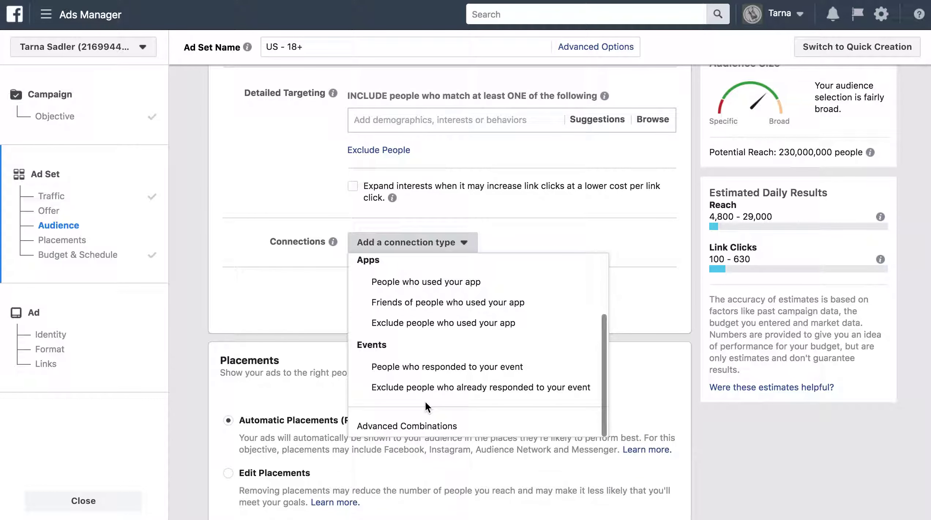
pyautogui.click(421, 430)
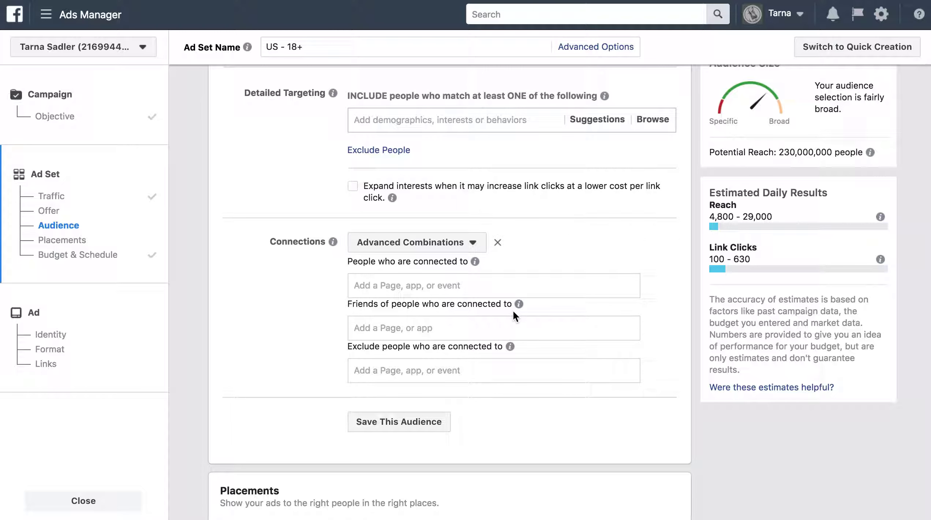
pyautogui.click(449, 286)
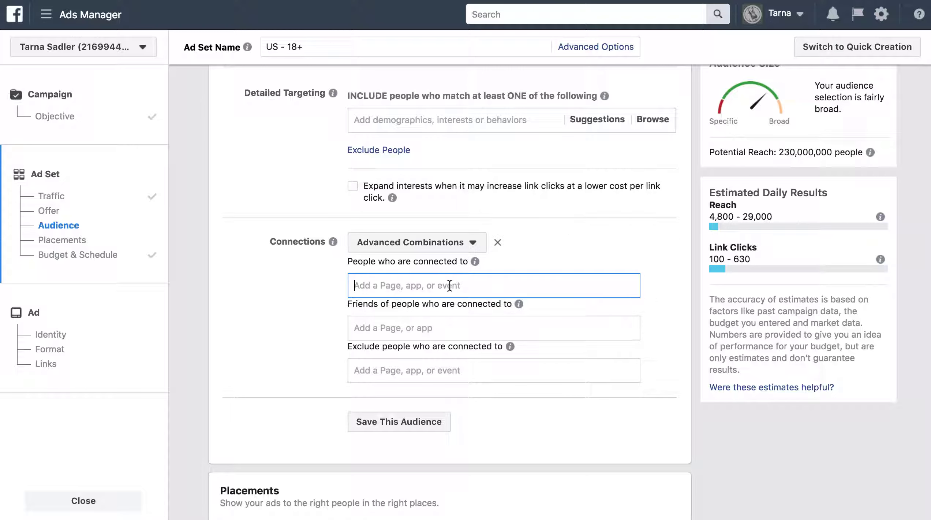
pyautogui.write('tar')
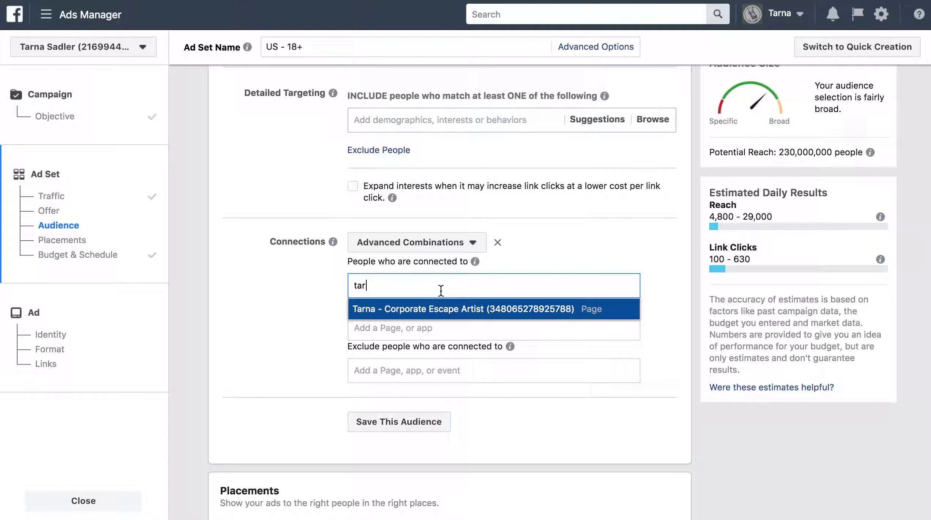
pyautogui.click(402, 303)
# - Add the Corporate Escape Artist page under friends of people who are connected
pyautogui.click(376, 350)
pyautogui.write('tar')
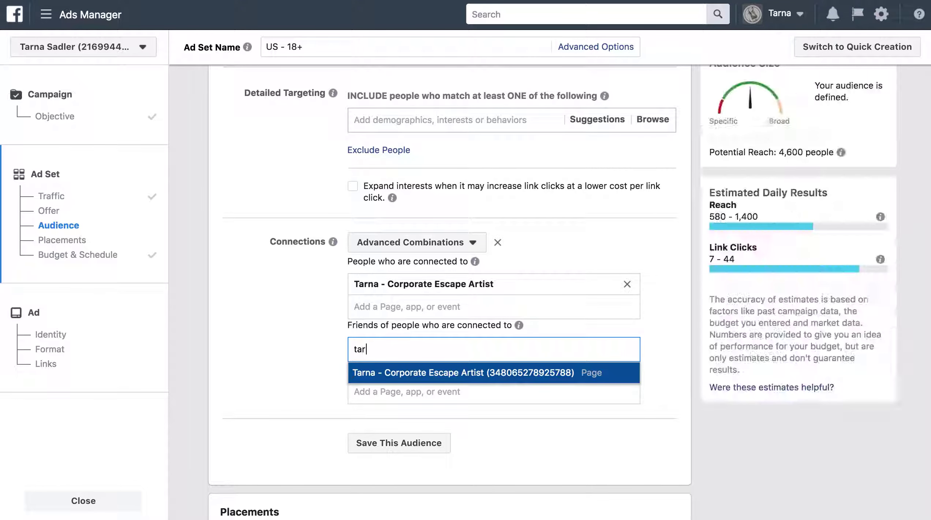
pyautogui.click(375, 377)
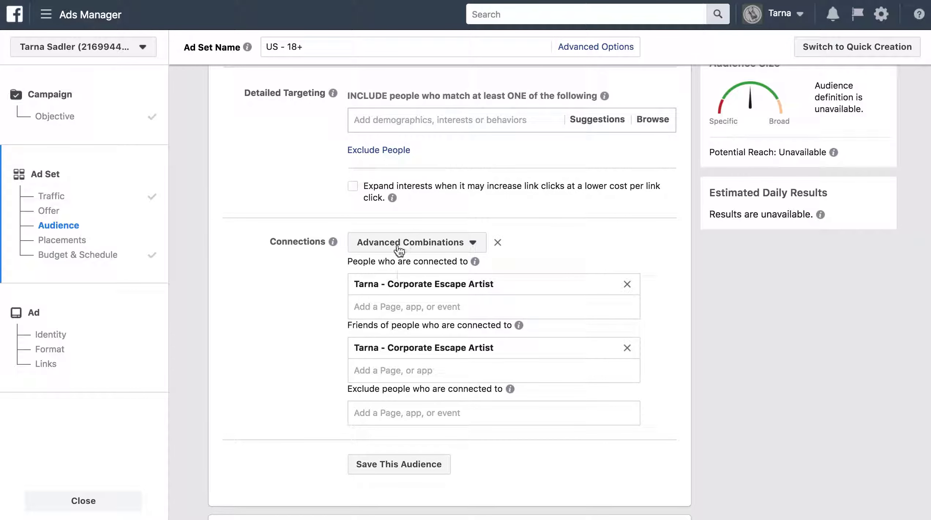
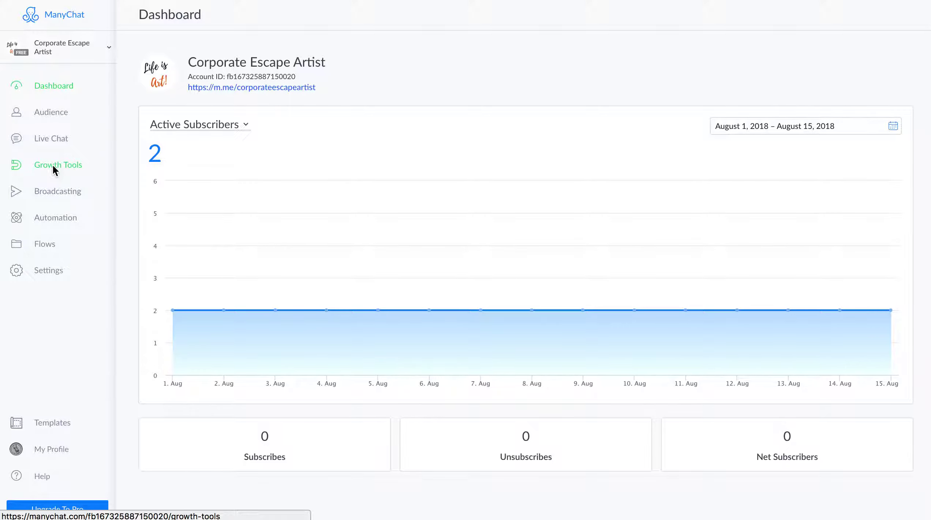
# - In ManyChat, create a new Facebook Comments growth tool and open its opt-in actions
pyautogui.click(55, 169)
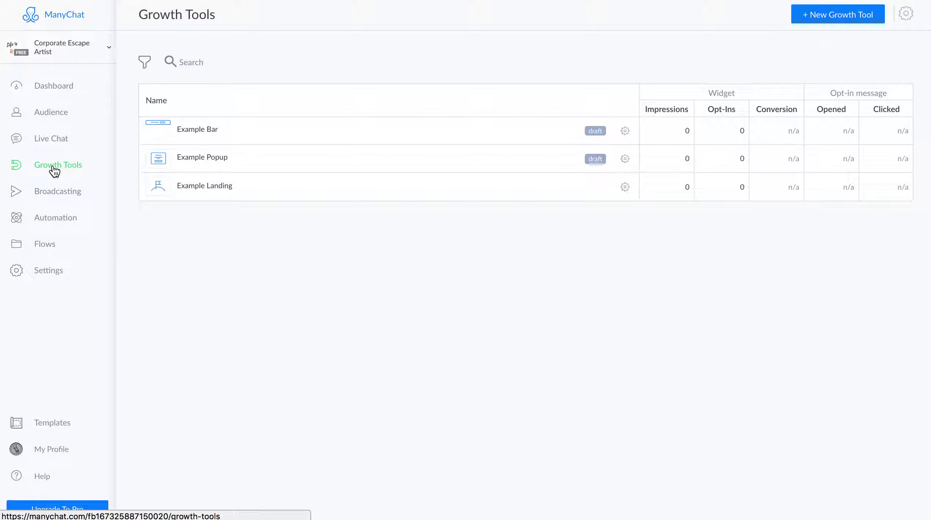
pyautogui.click(842, 18)
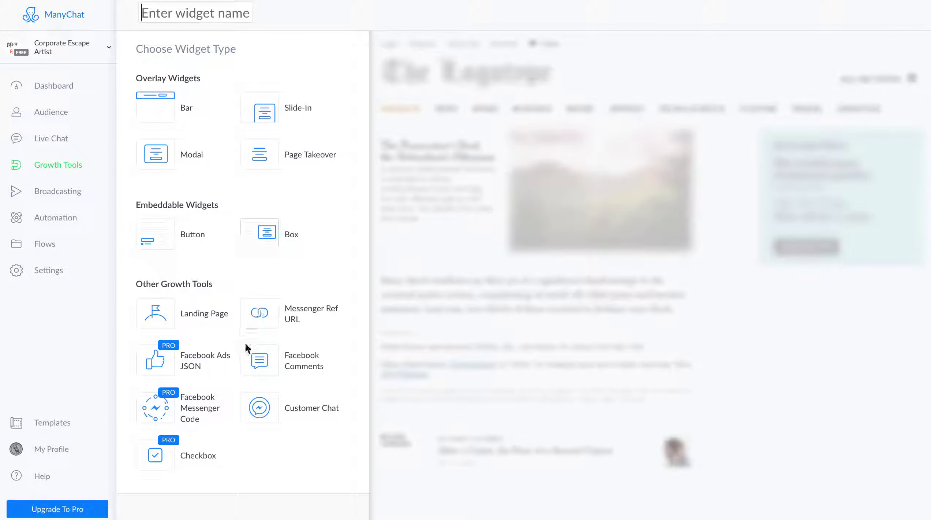
pyautogui.click(272, 358)
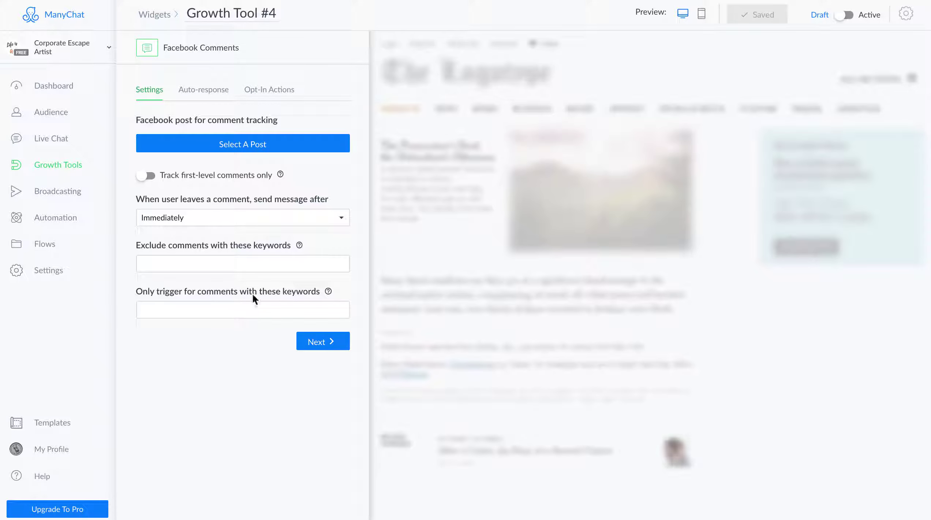
pyautogui.click(282, 94)
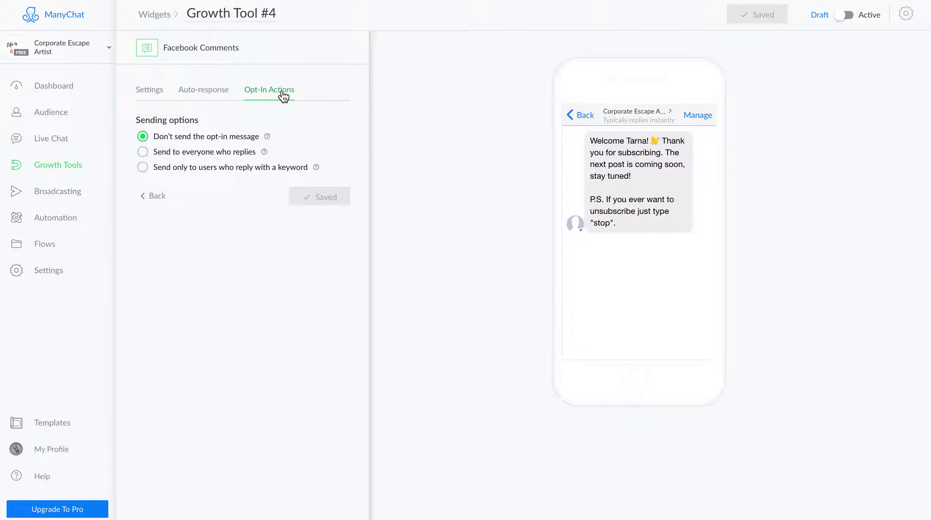
# - Send the opt-in message only to users who reply with the keywords yes,yeah,yay,ya,yse, and add subscribers to Example Sequence
pyautogui.click(143, 167)
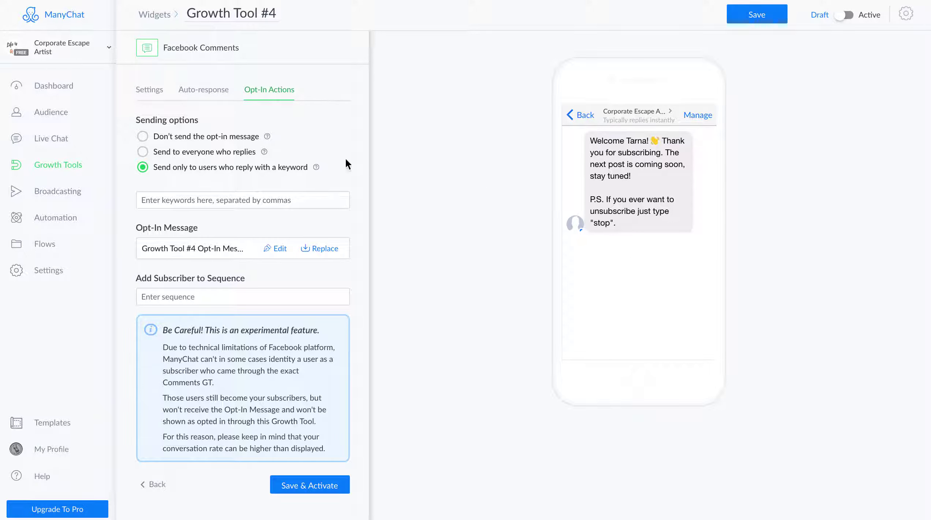
pyautogui.click(217, 199)
pyautogui.write('ye')
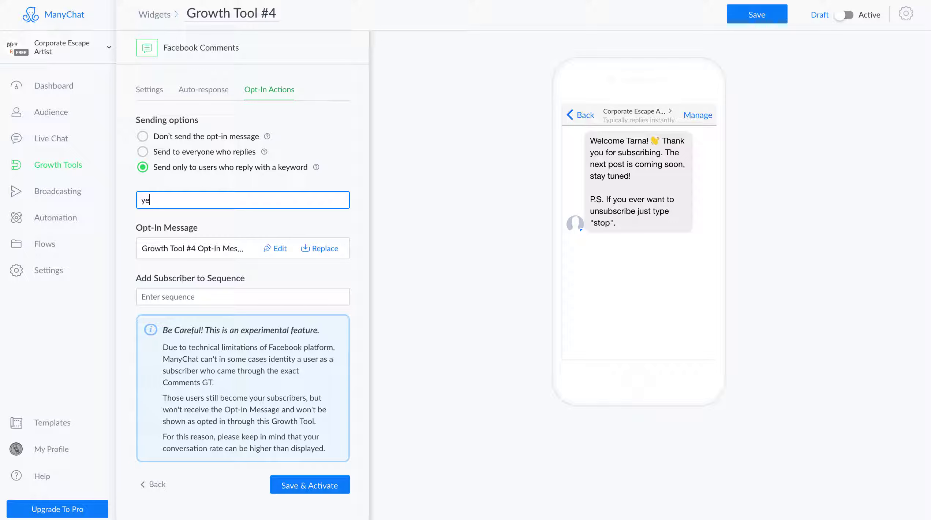
pyautogui.write('s,yeah,yay,ya,yse,')
pyautogui.press('BackSpace')
pyautogui.moveTo(221, 201); pyautogui.dragTo(135, 202)
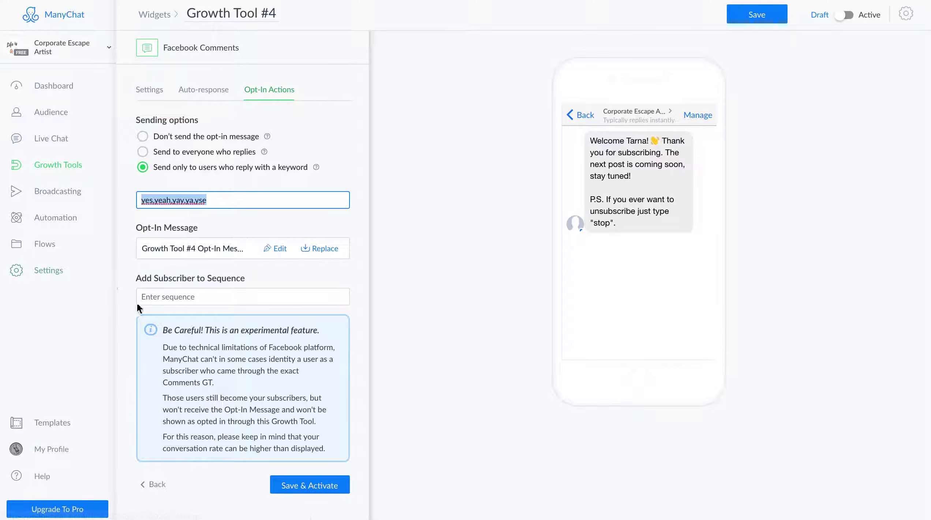
pyautogui.click(239, 297)
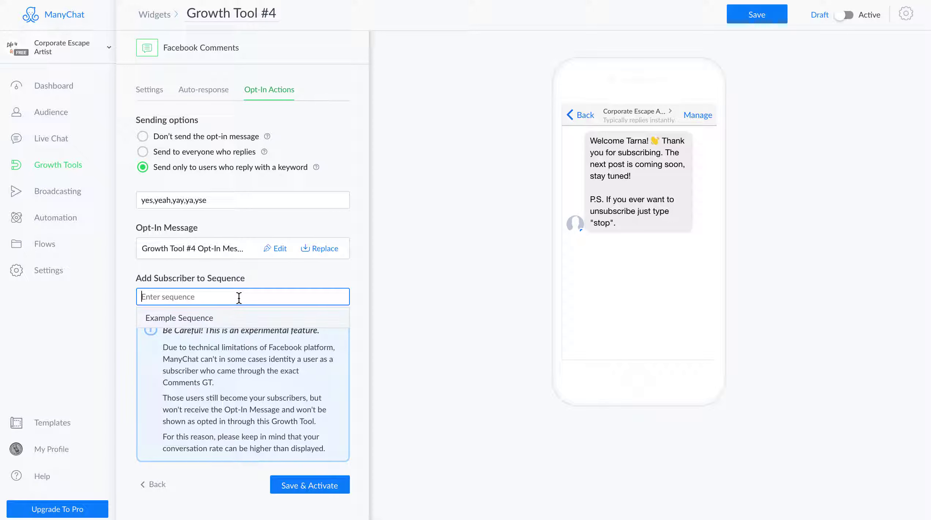
pyautogui.click(168, 317)
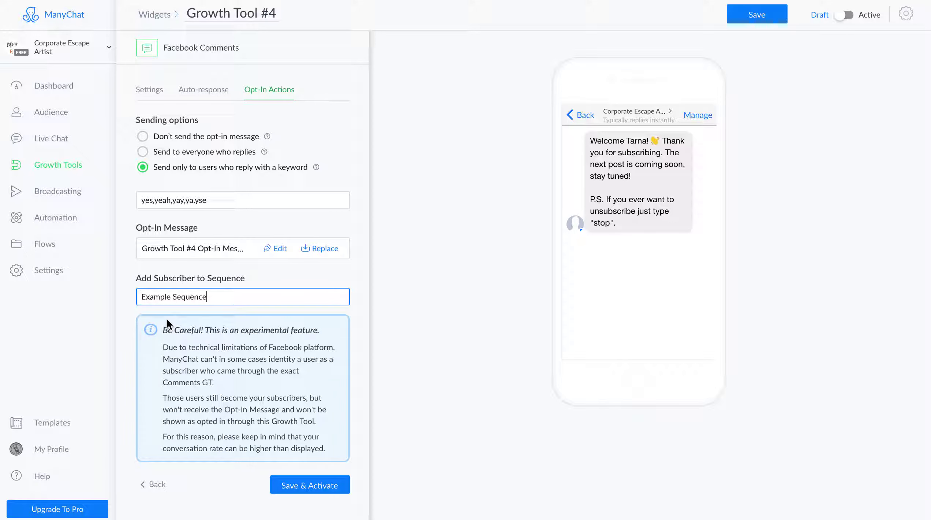
# - Review the growth tool's post settings and auto-response message, and return to the opt-in keywords
pyautogui.click(156, 90)
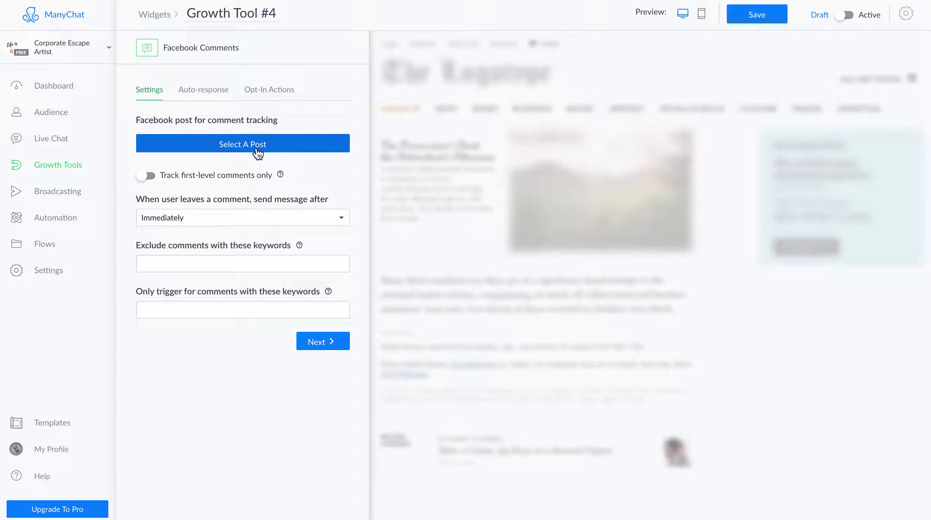
pyautogui.click(213, 95)
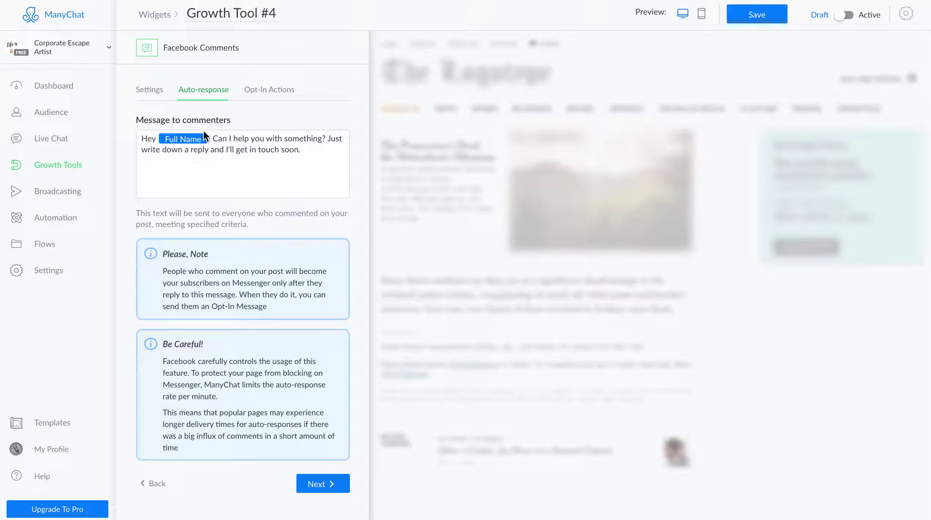
pyautogui.click(261, 92)
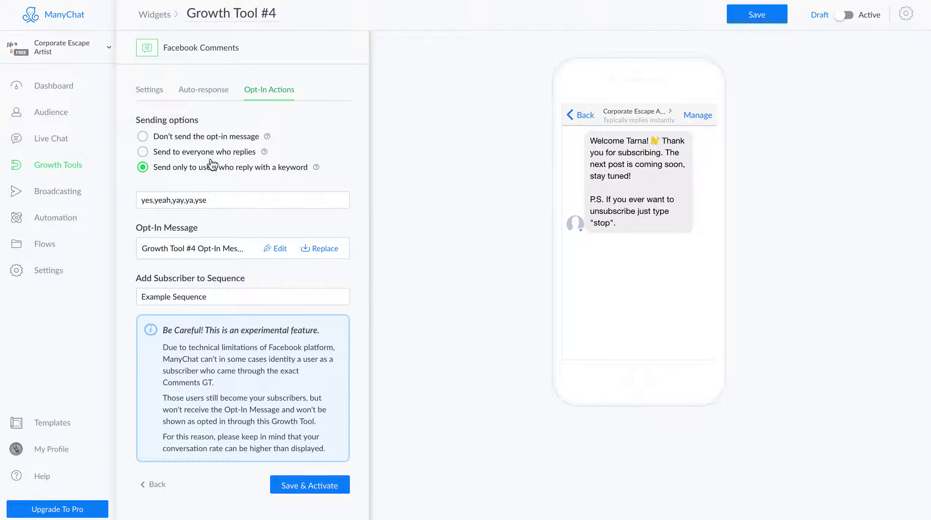
pyautogui.tripleClick(226, 202)
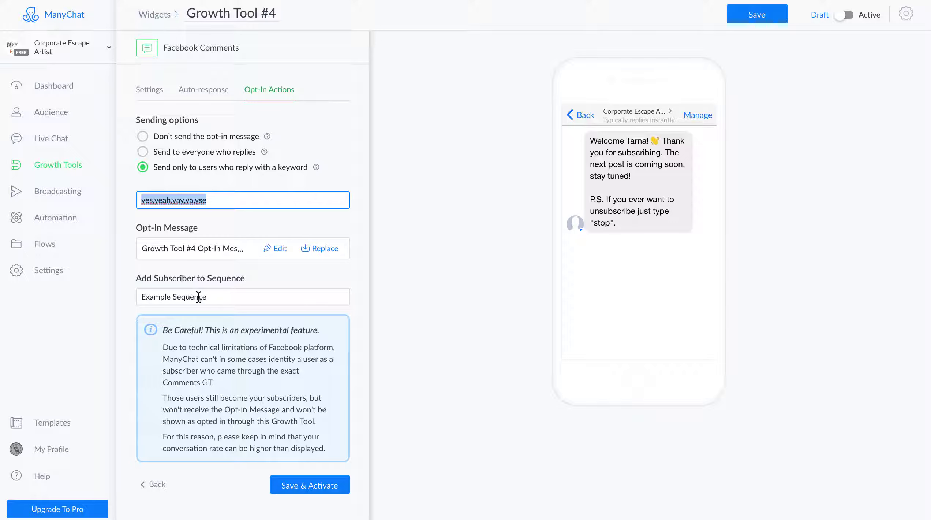
# - Save the growth tool's changes and open its opt-in message for editing
pyautogui.click(276, 255)
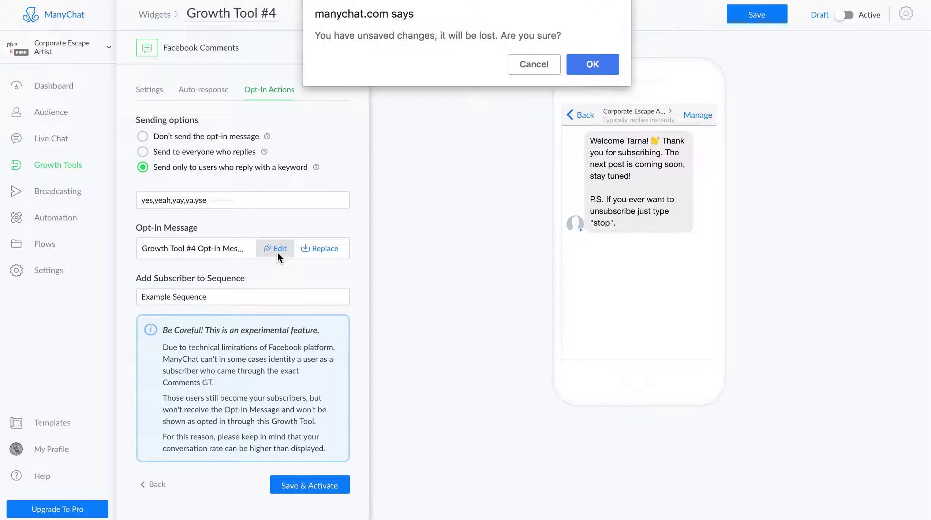
pyautogui.click(538, 64)
pyautogui.click(748, 14)
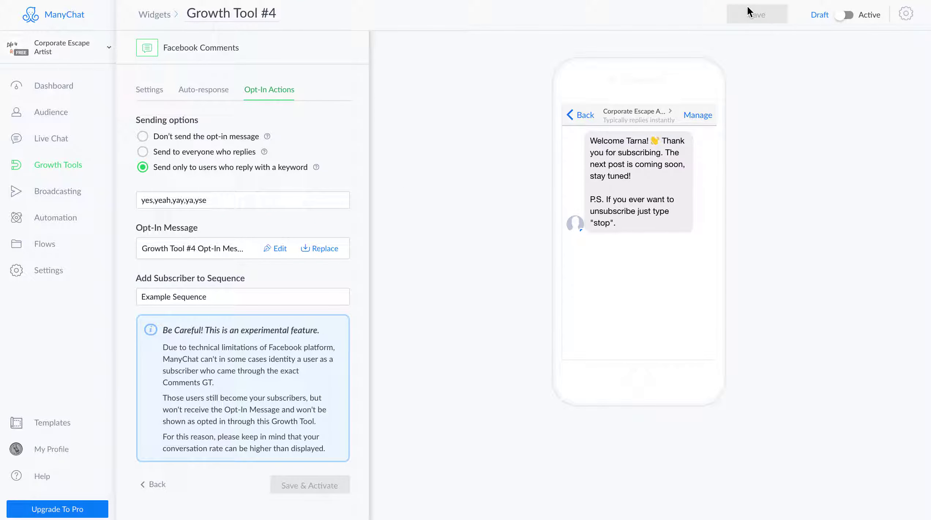
pyautogui.click(275, 249)
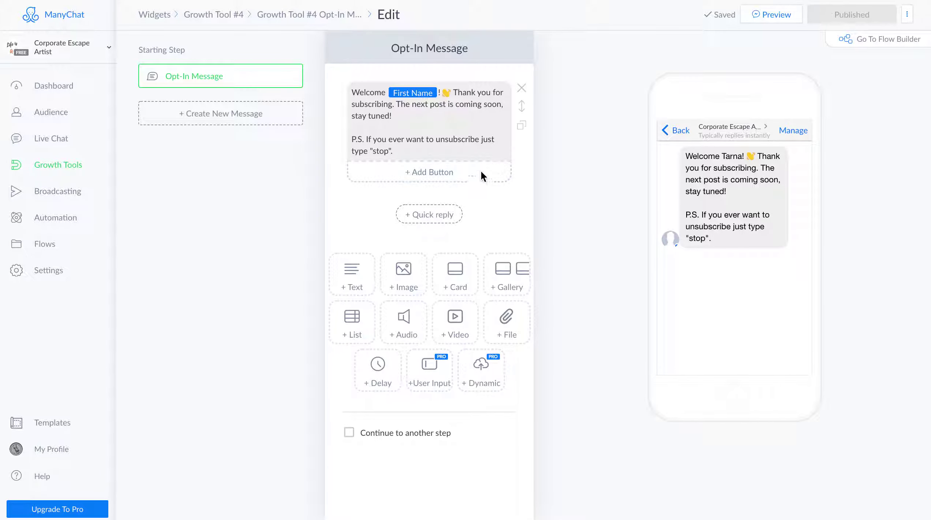